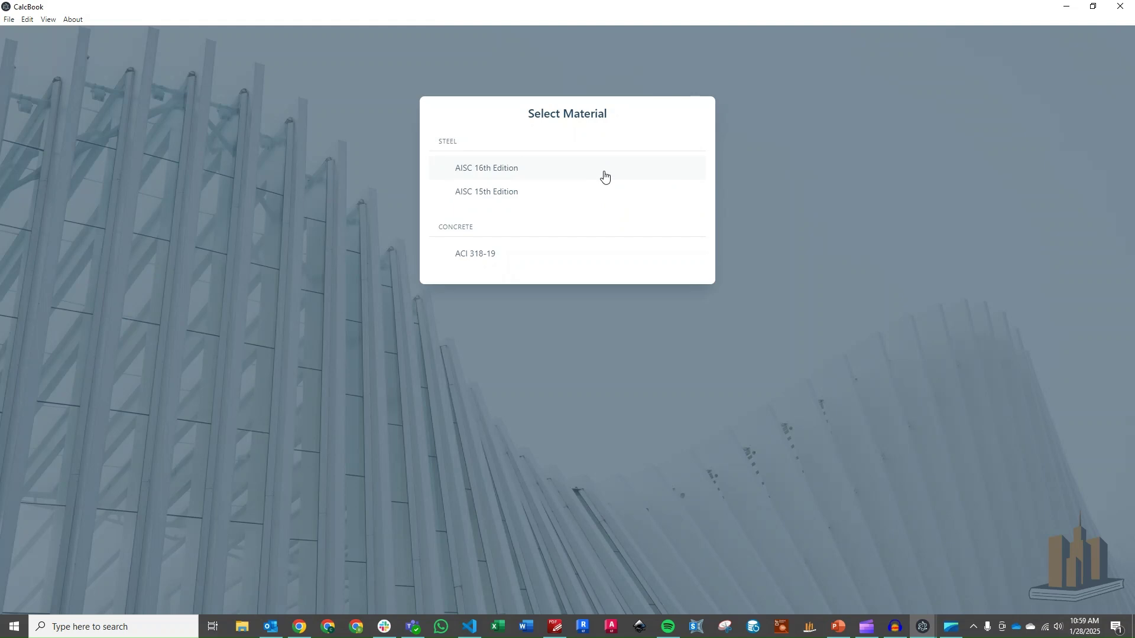
# Step: Start an AISC 15th Edition Shear Flow Design - Flange Plate calculation from the Welded steel connections
pyautogui.click(601, 190)
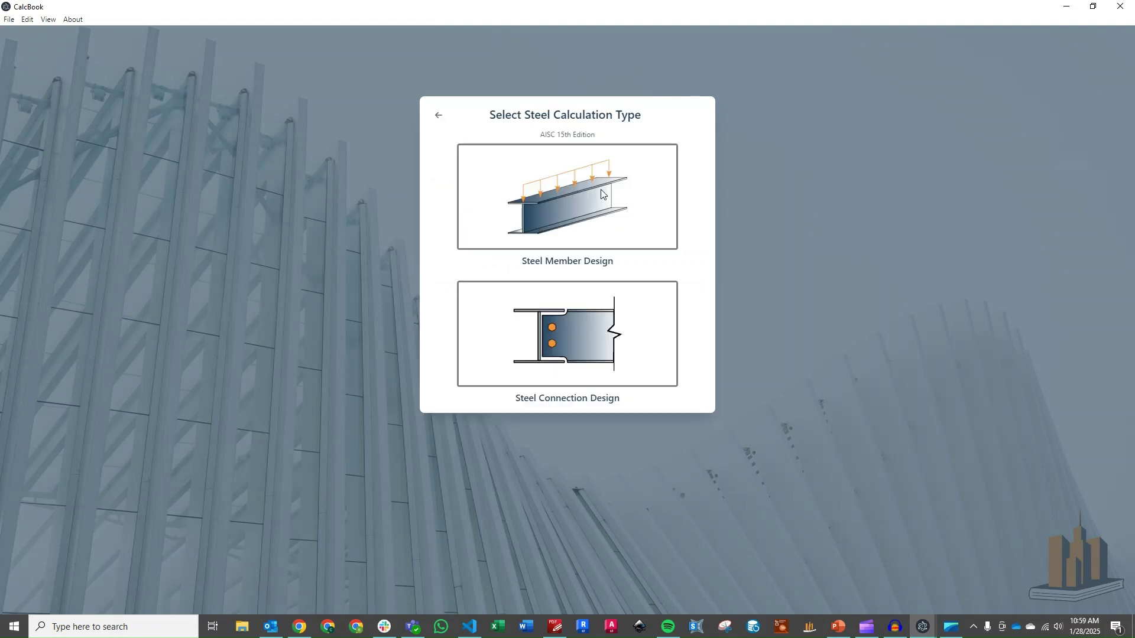
pyautogui.click(642, 321)
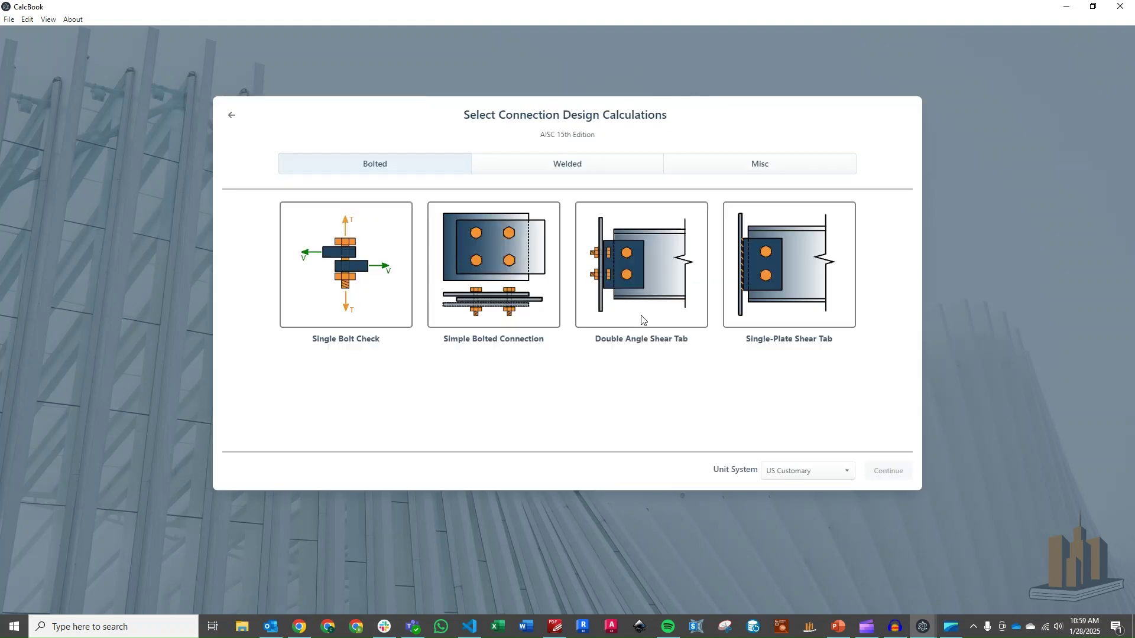
pyautogui.click(612, 161)
pyautogui.moveTo(907, 219); pyautogui.dragTo(904, 344)
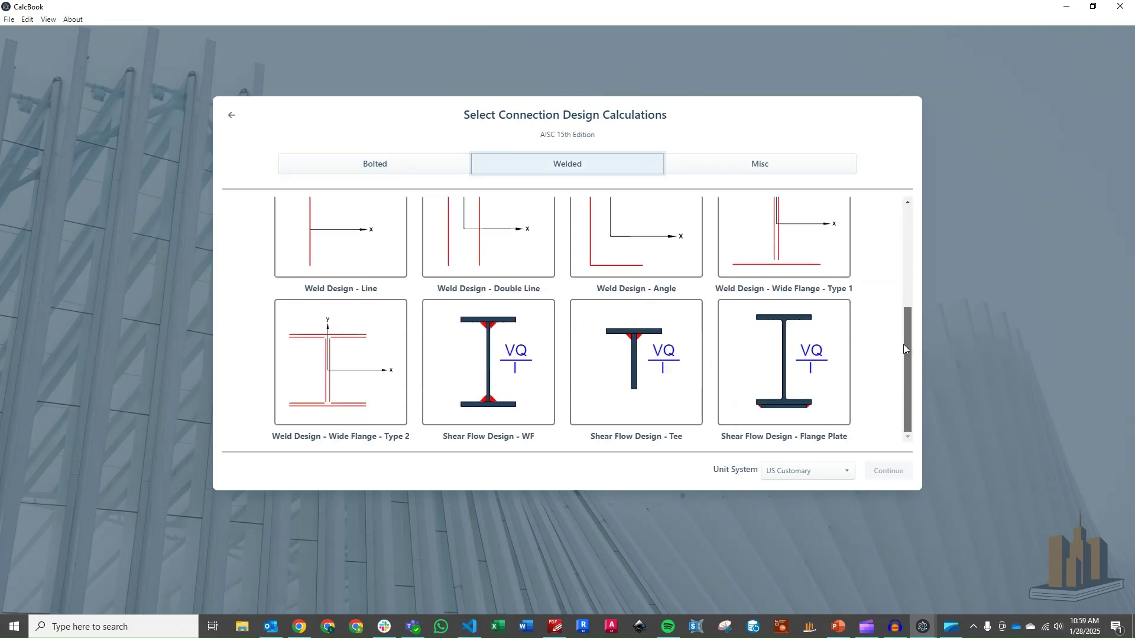
pyautogui.click(782, 361)
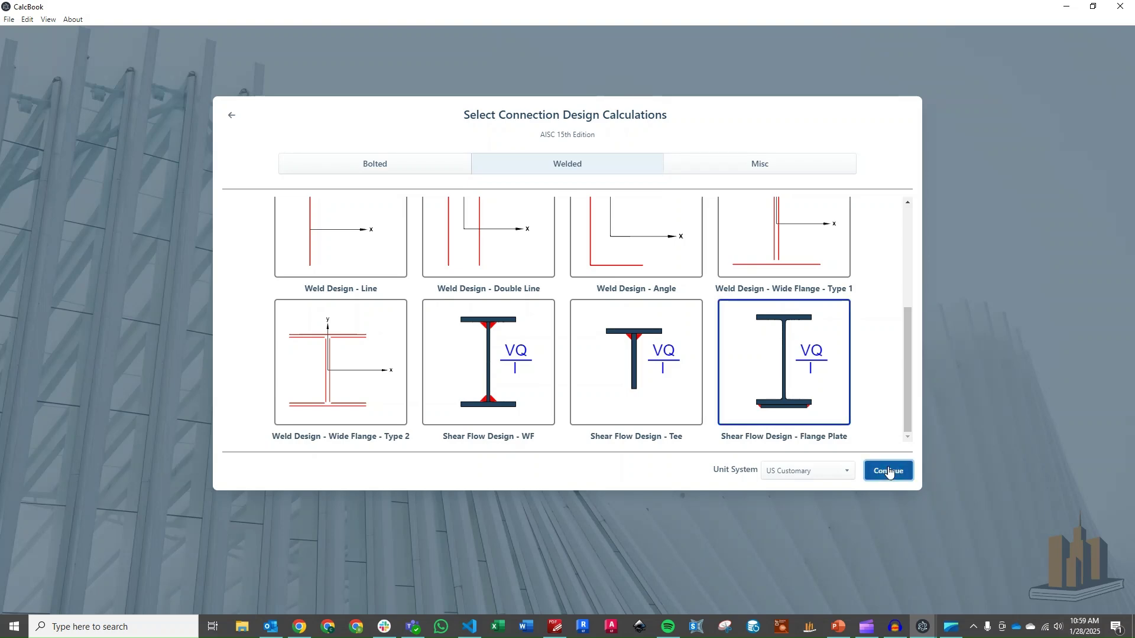
pyautogui.click(889, 472)
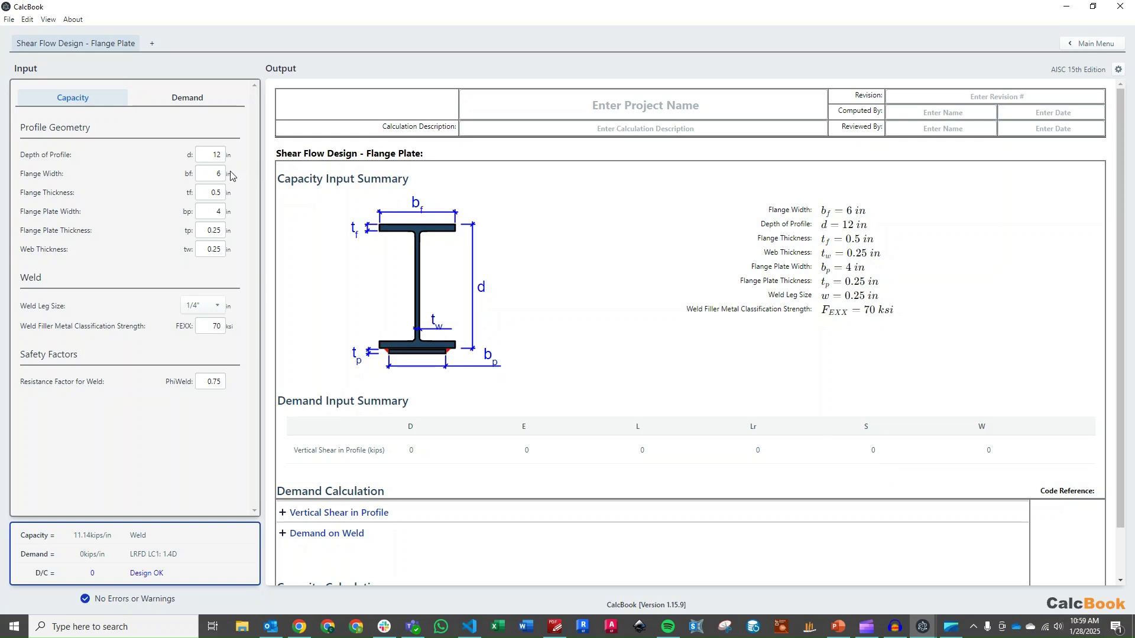
# Step: Enter profile geometry: d 20.8, bf 6.53, tf 0.535, bp 5, tp 0.5, tw 0.38 in
pyautogui.doubleClick(206, 156)
pyautogui.write('20.8')
pyautogui.press('Tab')
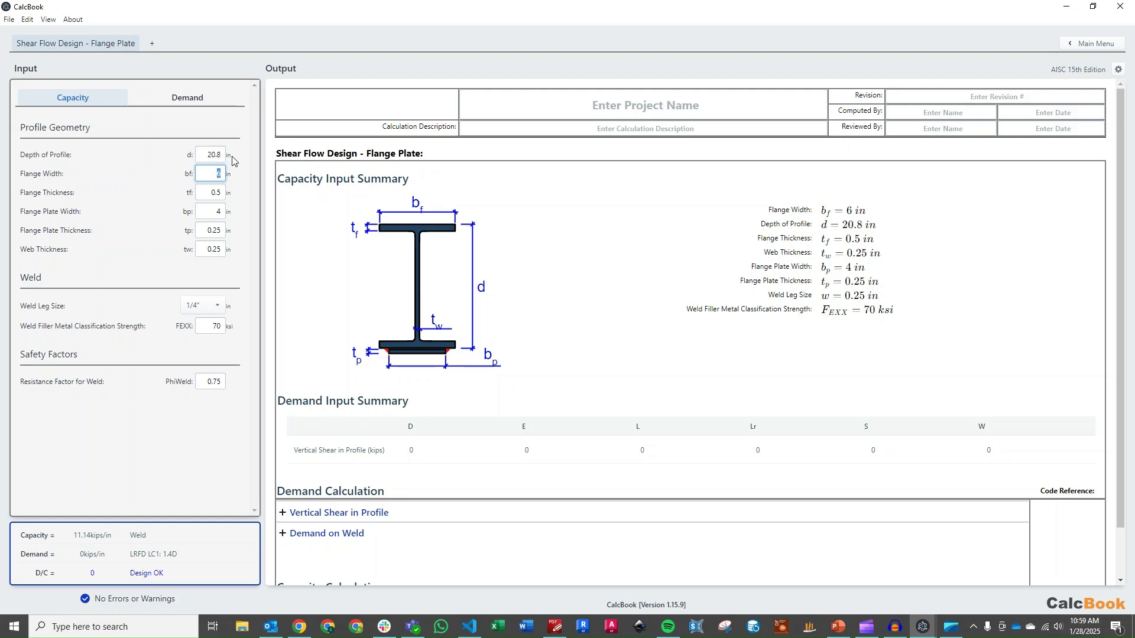
pyautogui.write('6.53')
pyautogui.press('Tab')
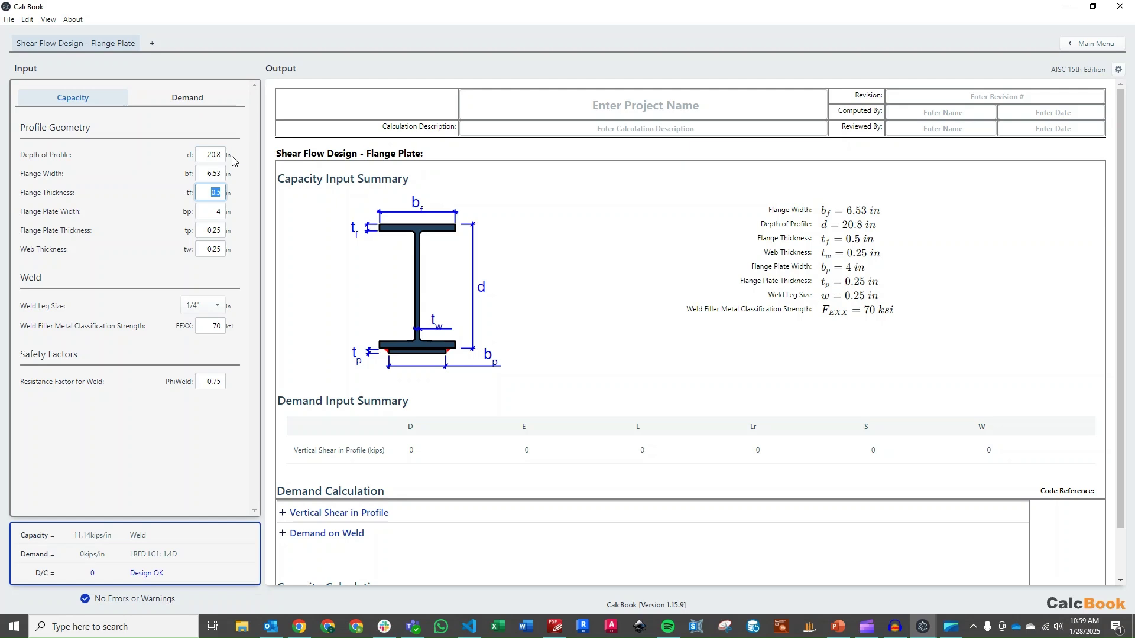
pyautogui.write('0.535')
pyautogui.press('Tab')
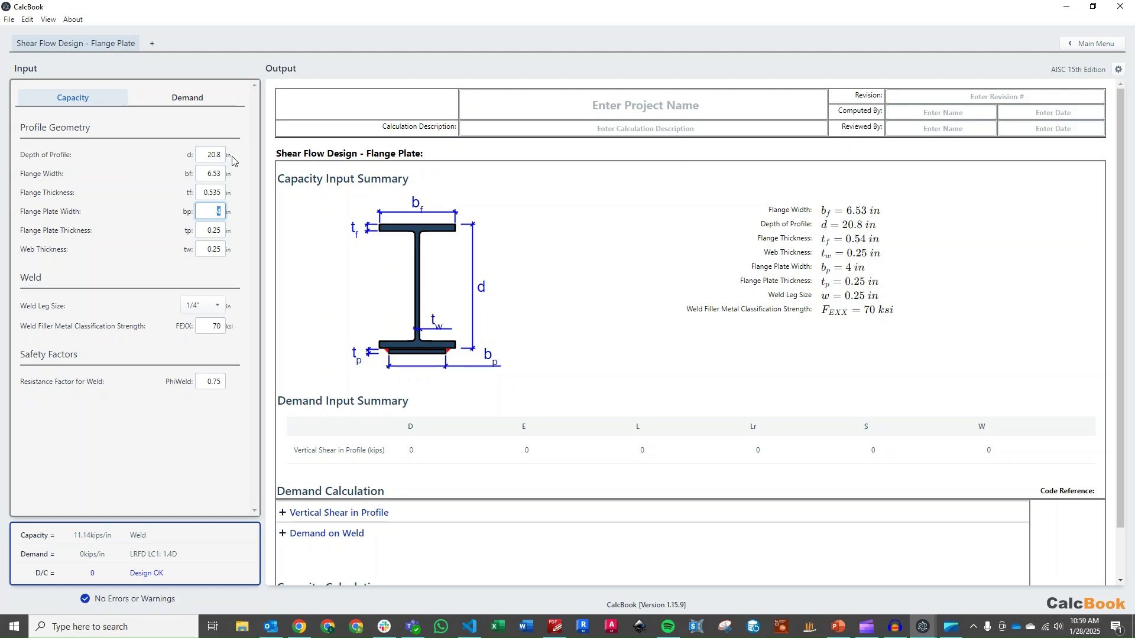
pyautogui.write('5')
pyautogui.press('Tab')
pyautogui.write('0.5')
pyautogui.press('Tab')
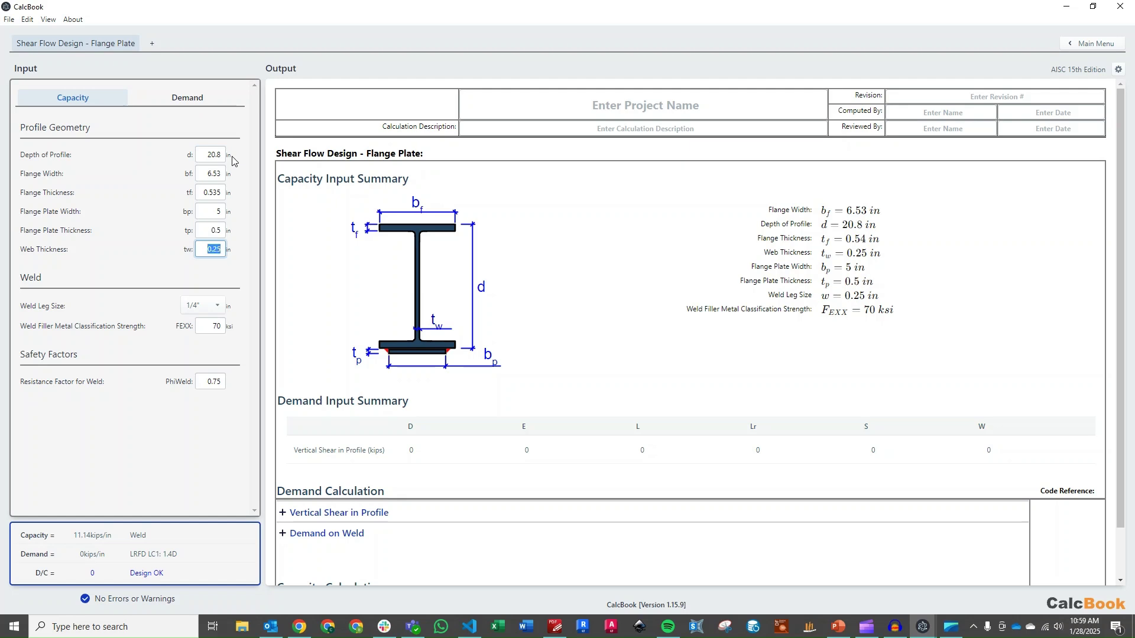
pyautogui.write('0.38')
pyautogui.press('Tab')
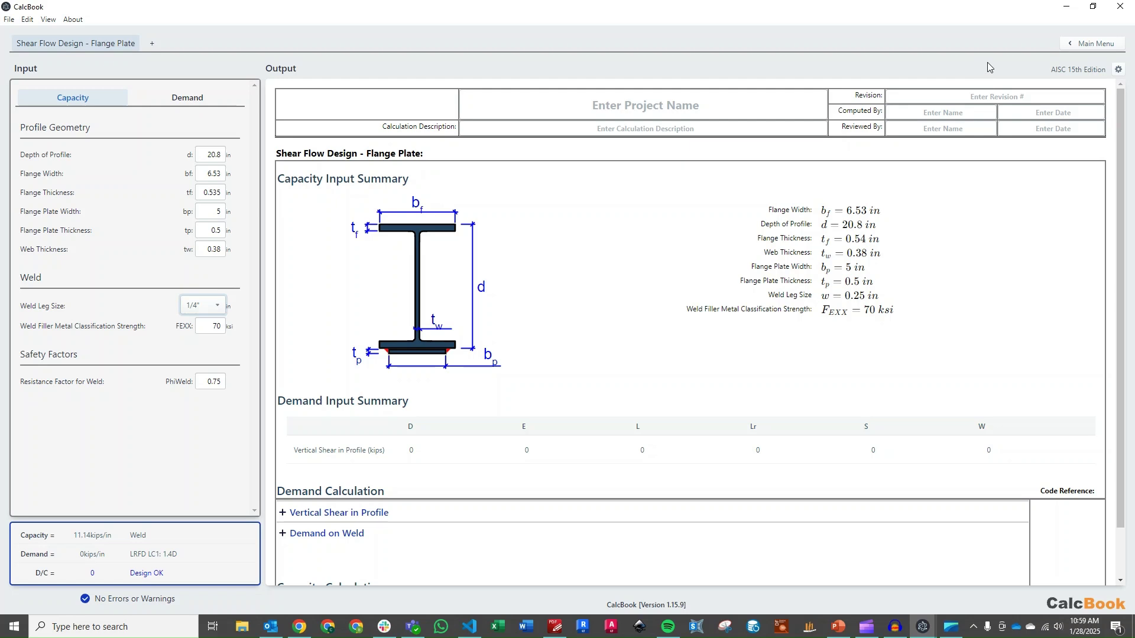
# Step: Switch the calculation's design method to ASD in Calculation Settings
pyautogui.click(1119, 69)
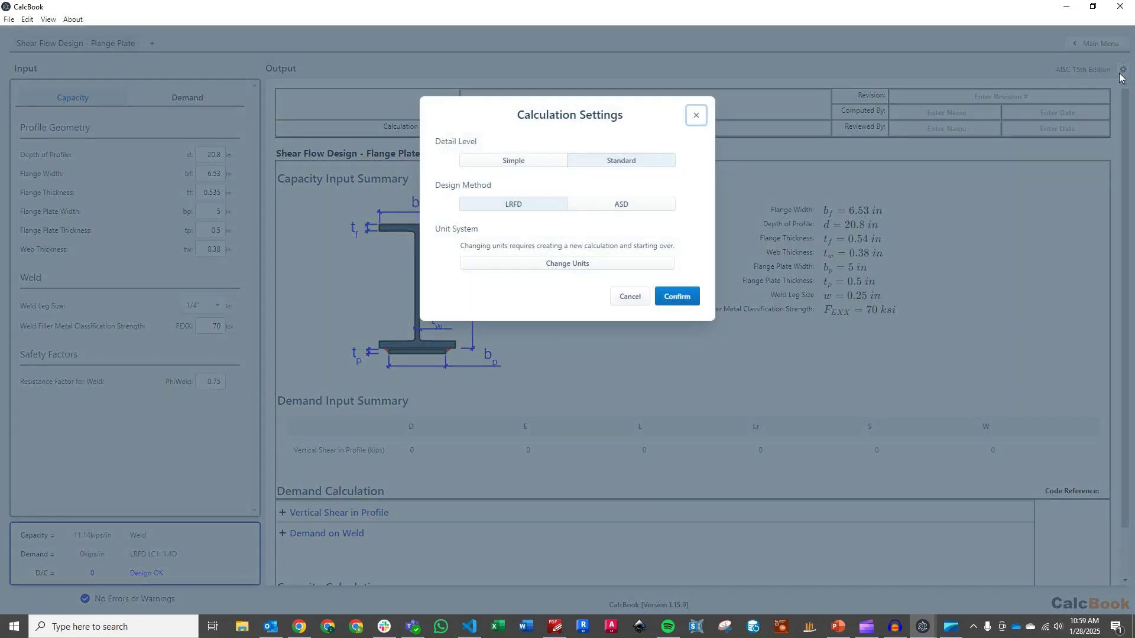
pyautogui.click(619, 205)
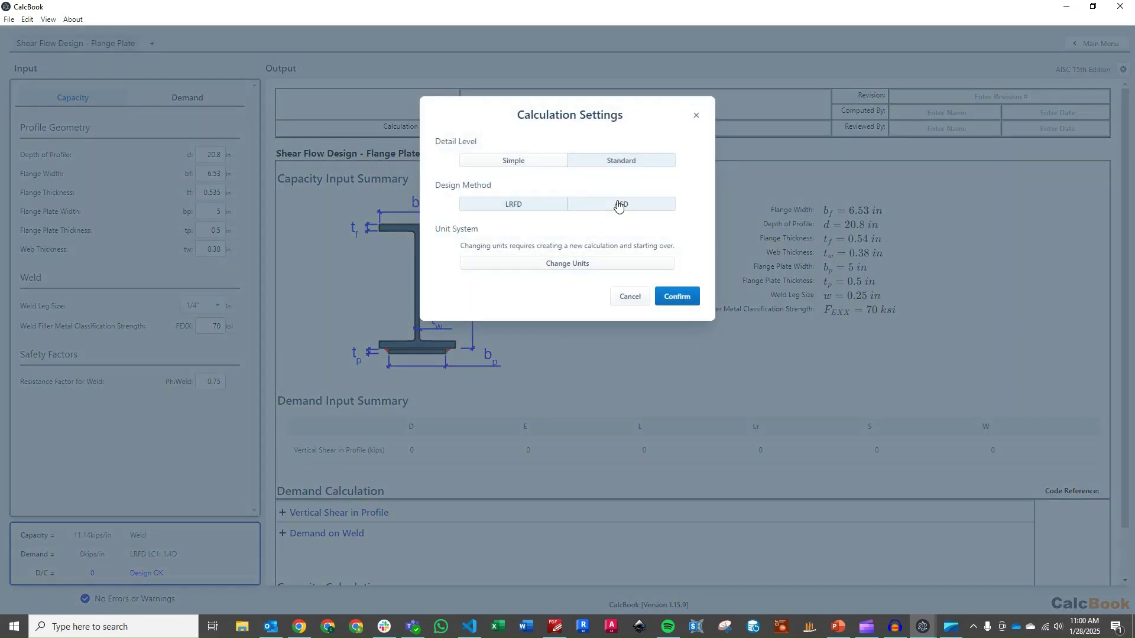
pyautogui.click(693, 302)
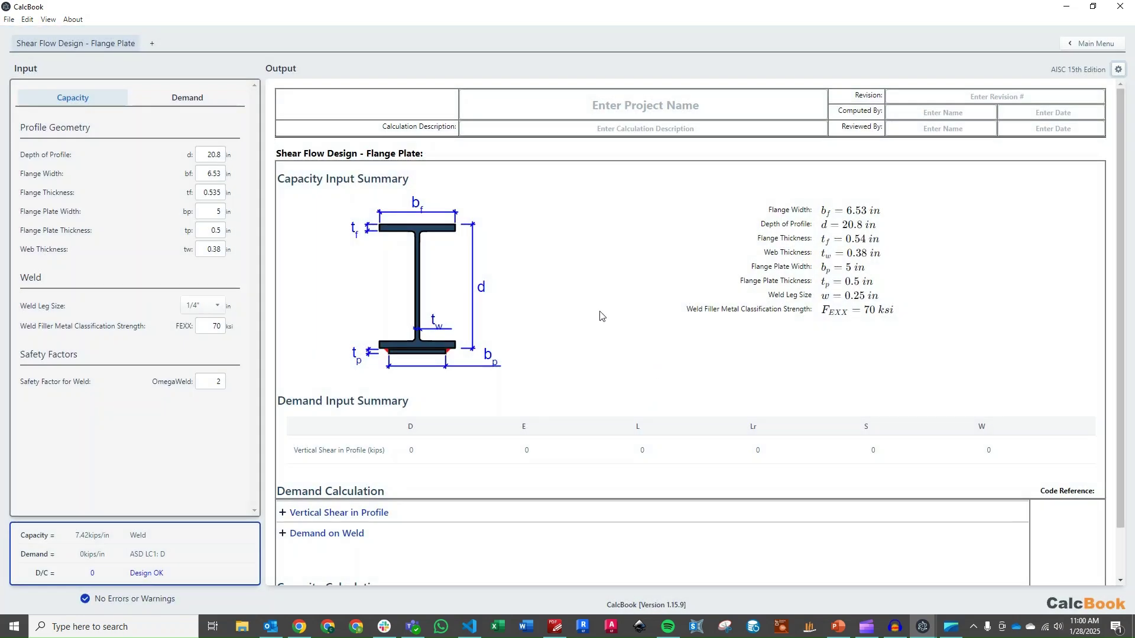
# Step: Enter a dead load of 130 kips and a live load of 115 kips
pyautogui.click(207, 97)
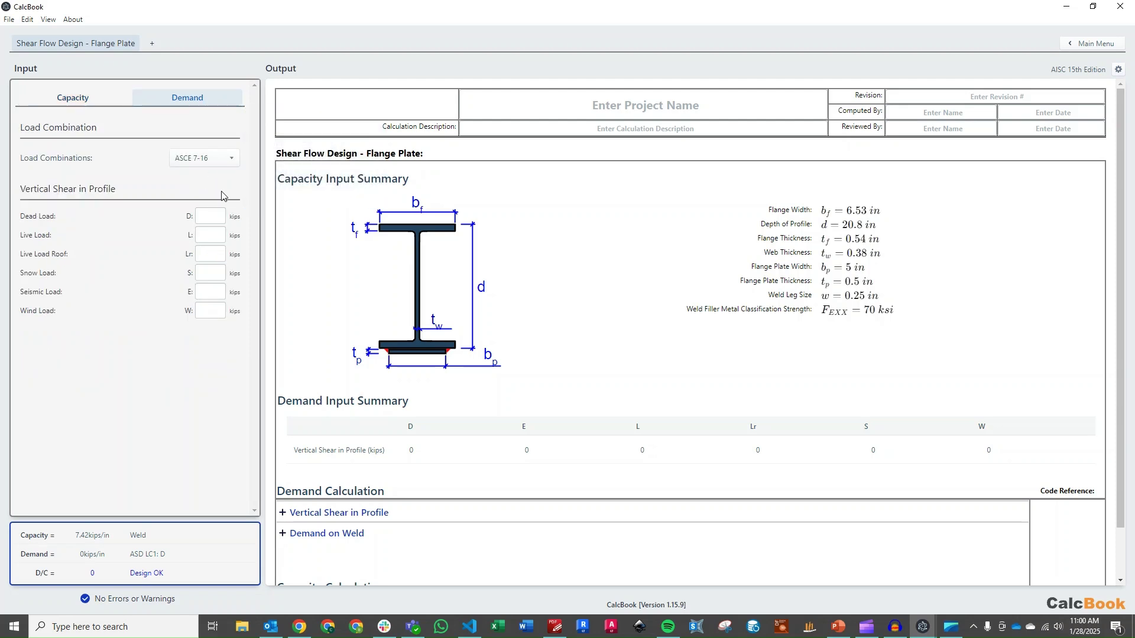
pyautogui.click(211, 217)
pyautogui.press('Tab')
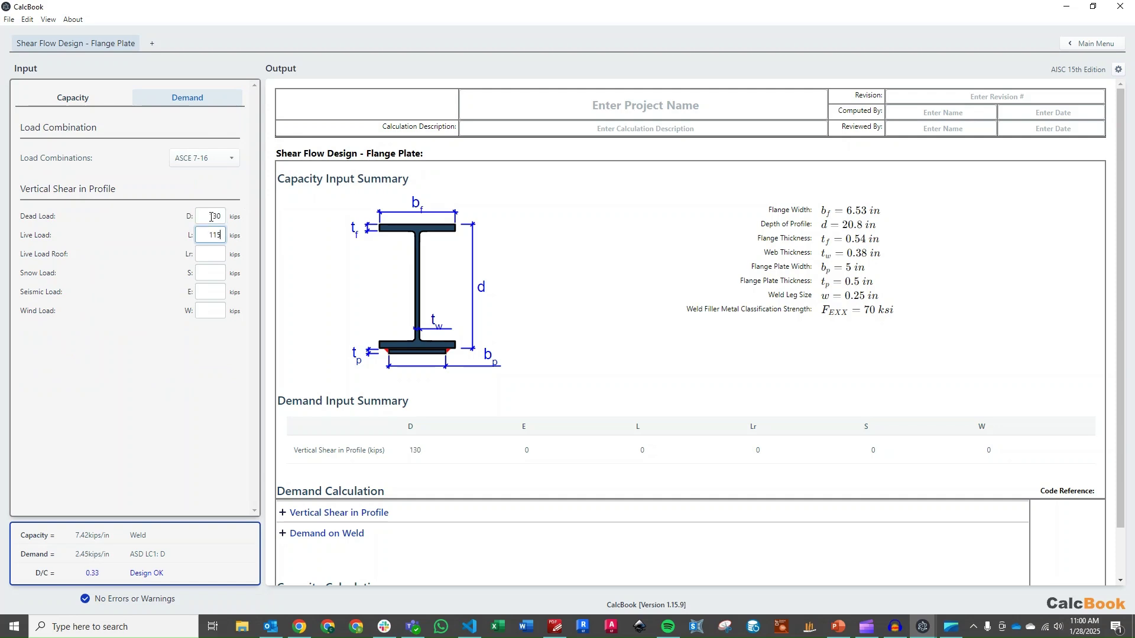
pyautogui.press('Tab')
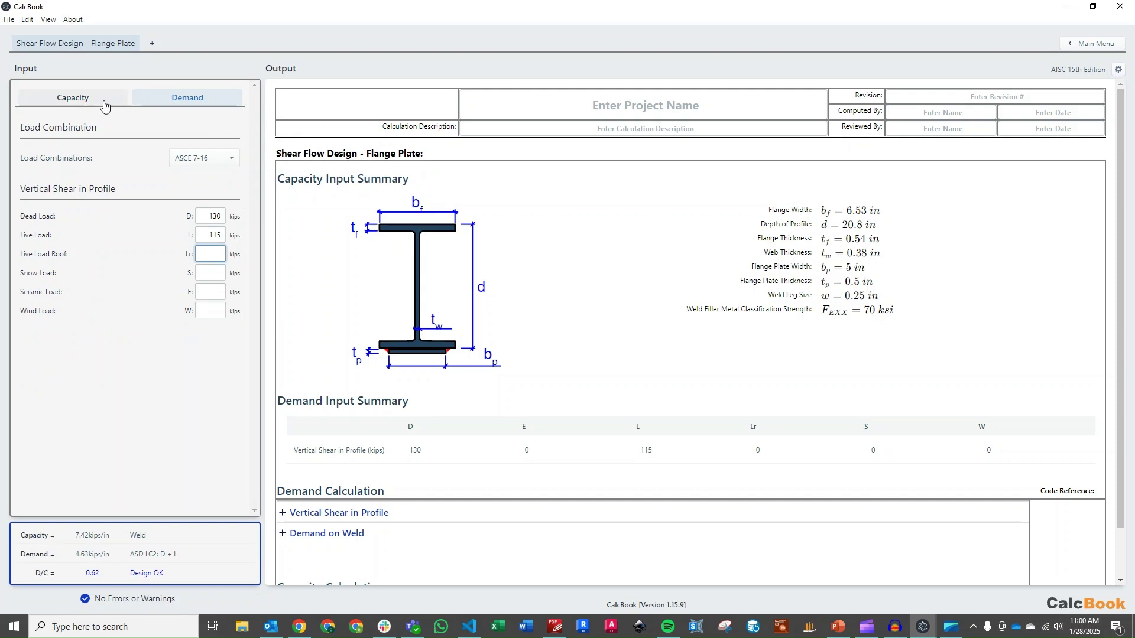
pyautogui.click(104, 99)
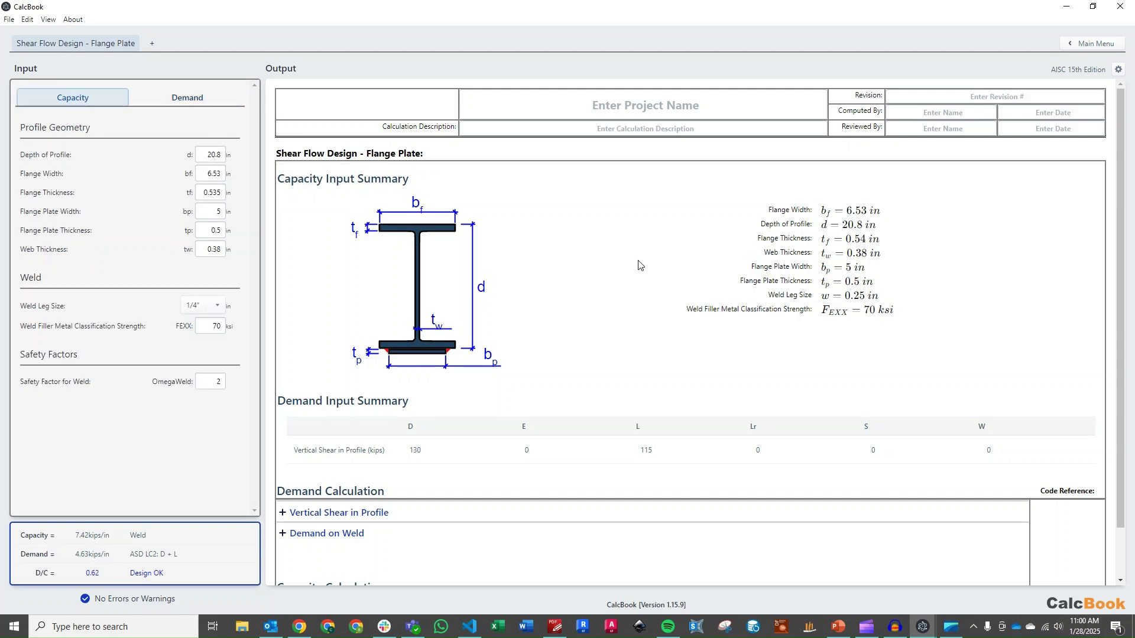
# Step: Expand the Vertical Shear in Profile, Demand on Weld and Required Section Properties calculations
pyautogui.scroll(-1, 638, 265)
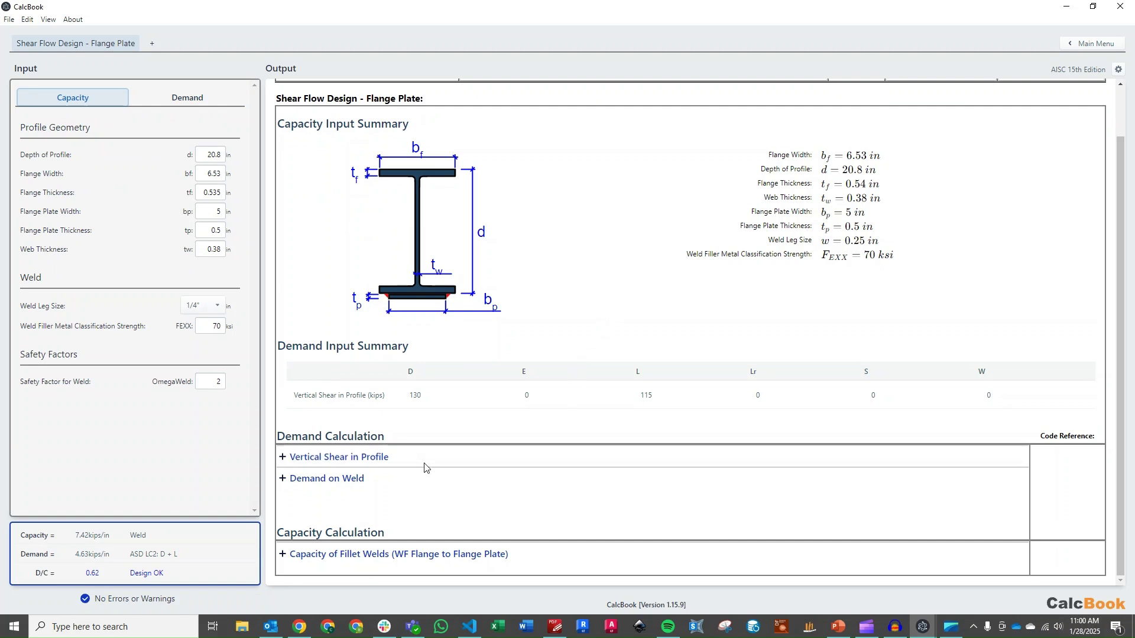
pyautogui.click(384, 465)
pyautogui.scroll(-1, 512, 337)
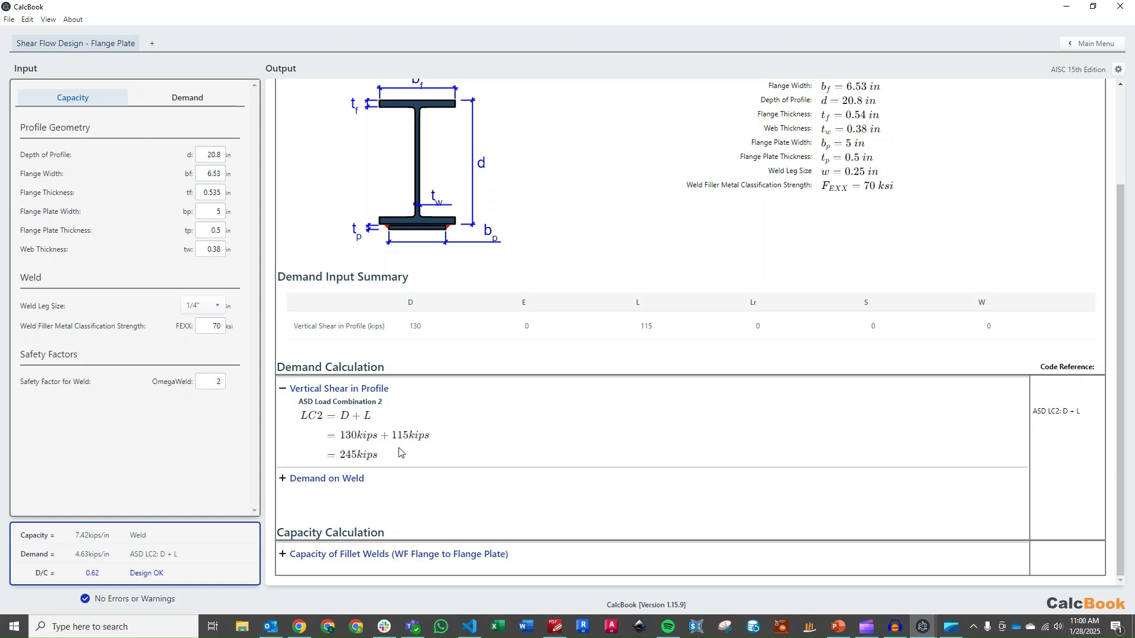
pyautogui.click(348, 478)
pyautogui.scroll(-1, 517, 294)
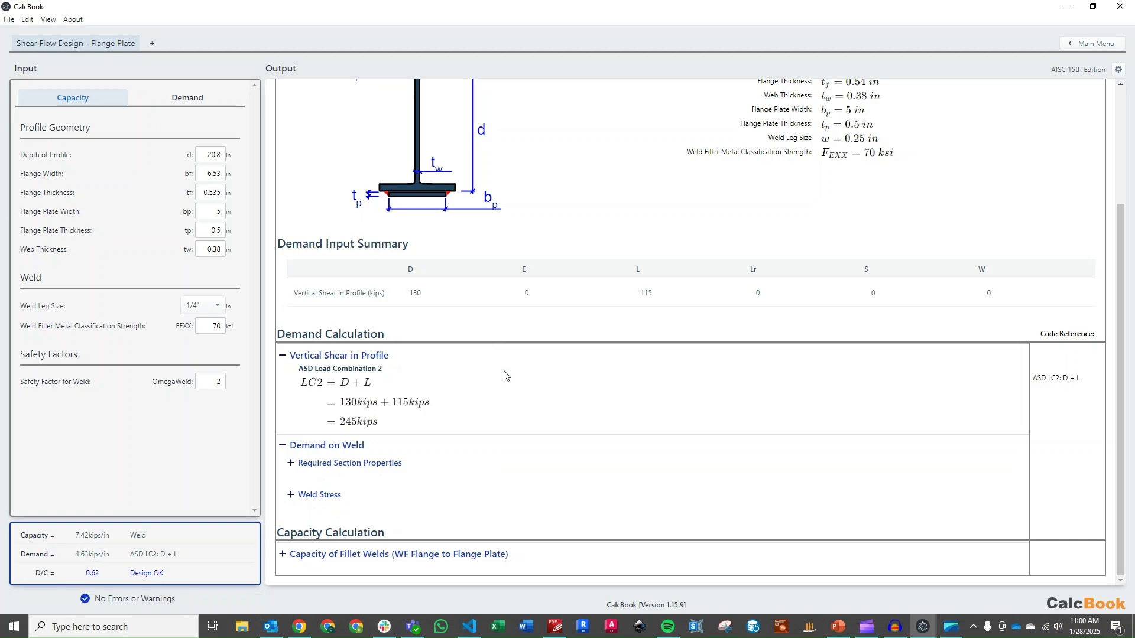
pyautogui.click(431, 470)
# Step: Enlarge the beam diagram beside the 9.33 in centroid height result
pyautogui.scroll(-2, 558, 346)
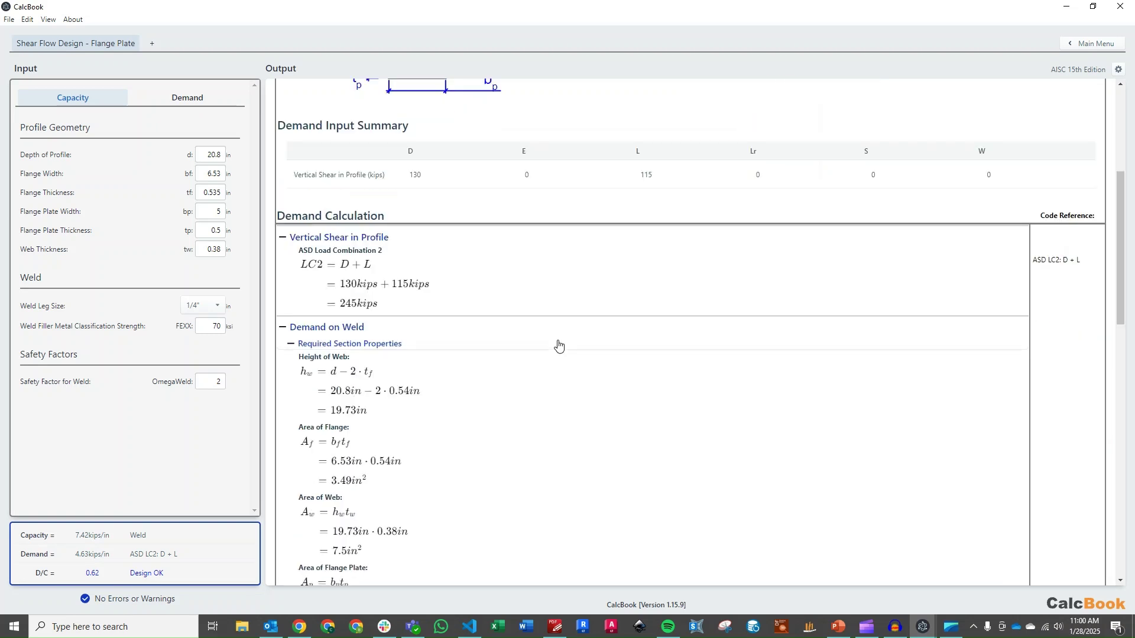
pyautogui.scroll(-2, 558, 346)
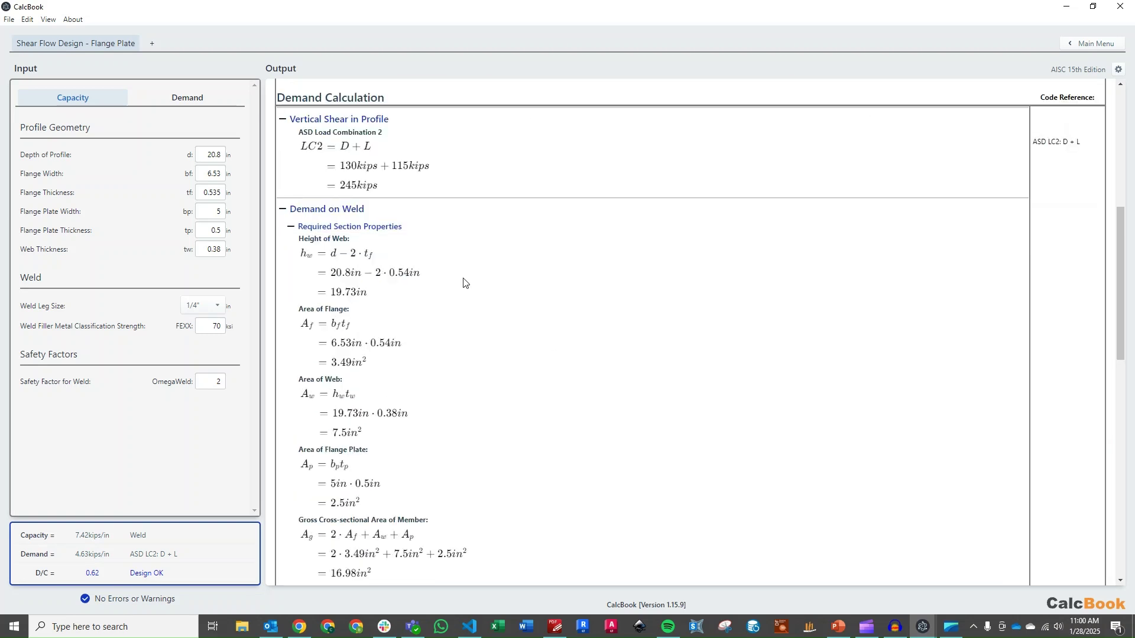
pyautogui.scroll(-1, 420, 275)
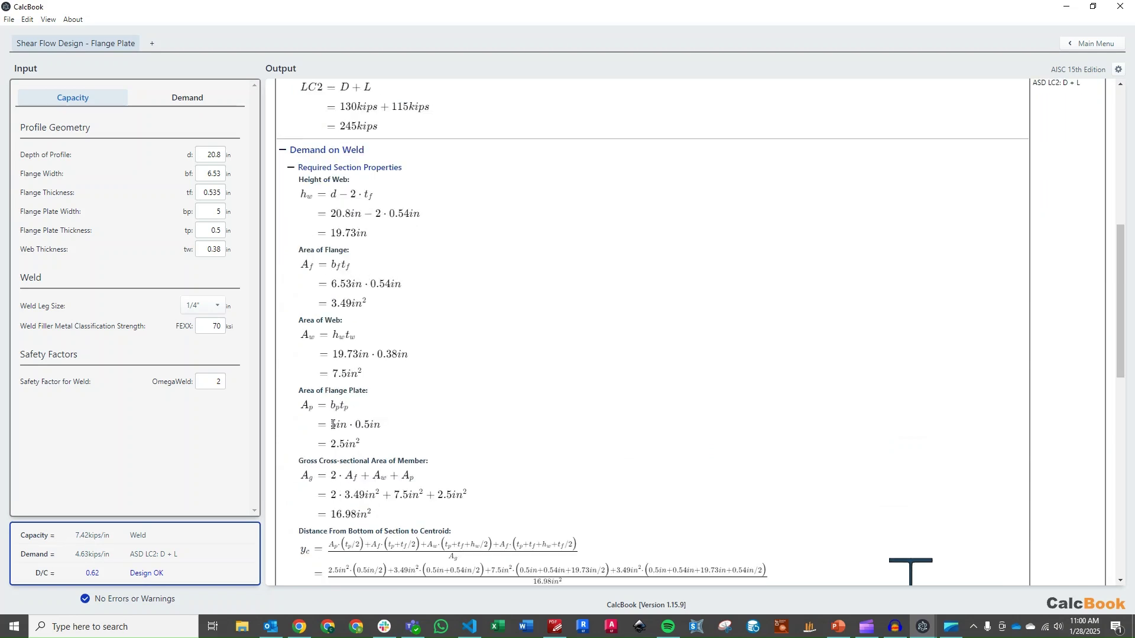
pyautogui.scroll(-1, 339, 423)
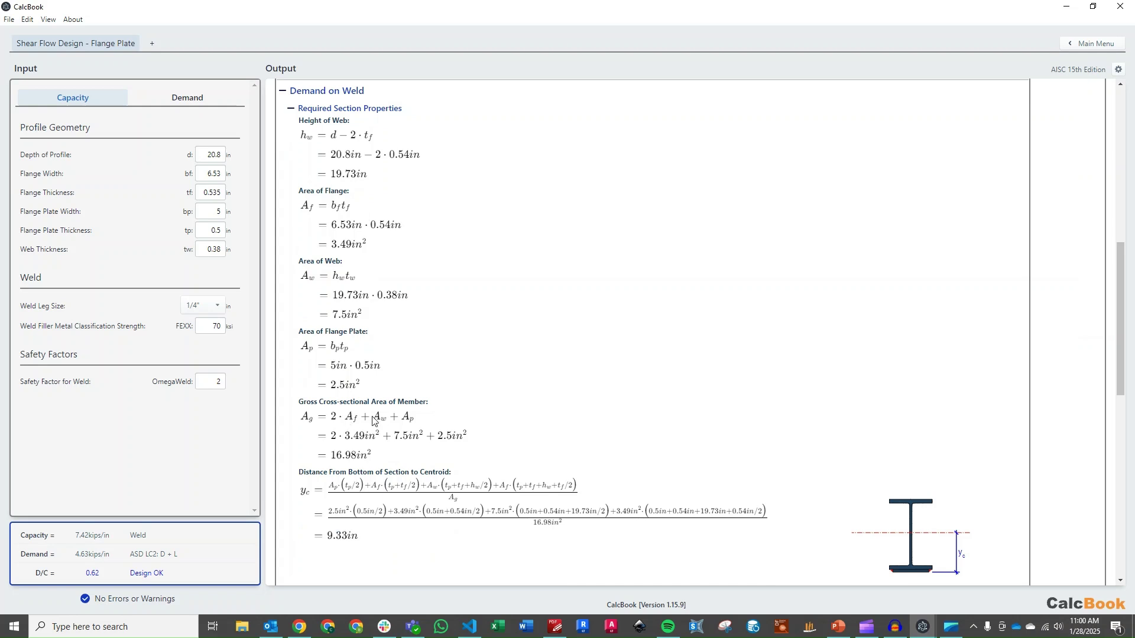
pyautogui.scroll(-1, 375, 421)
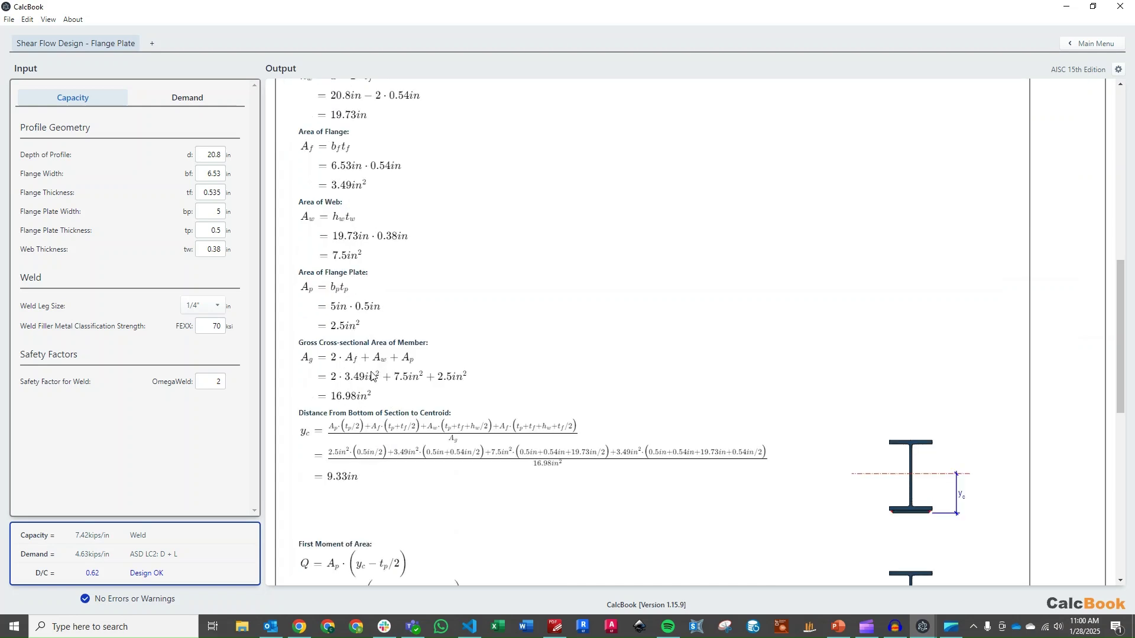
pyautogui.scroll(-1, 381, 358)
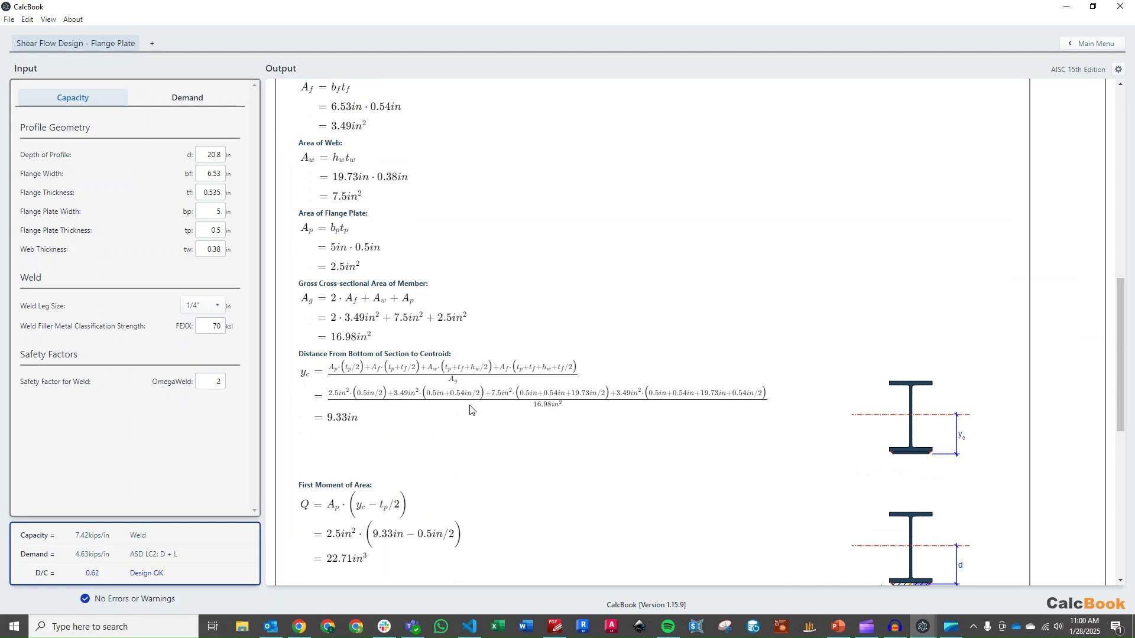
pyautogui.click(886, 412)
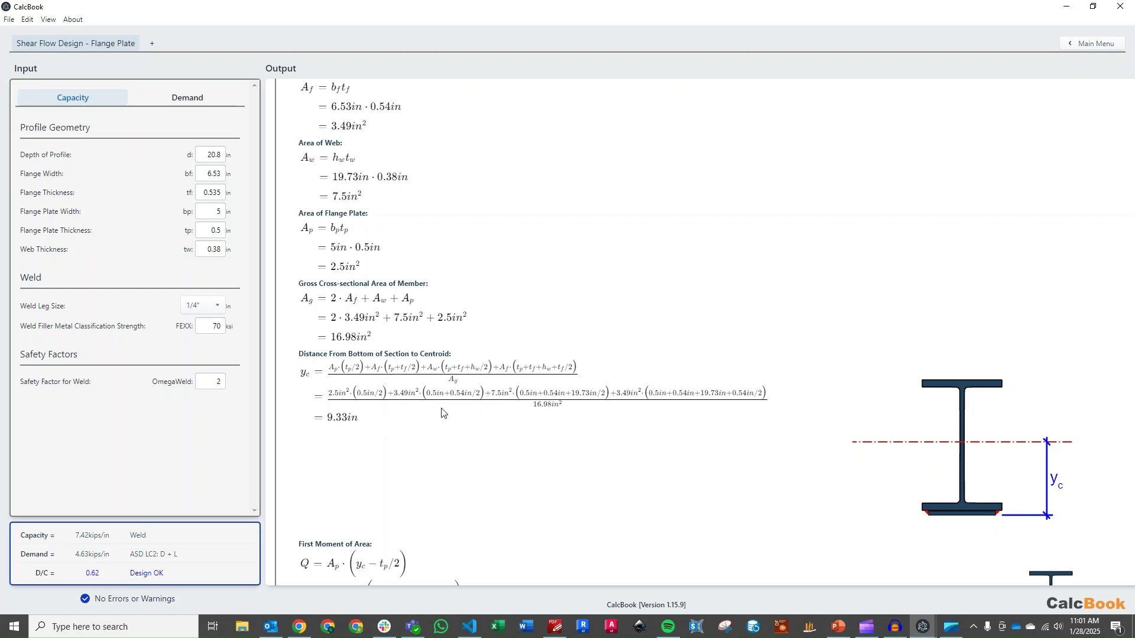
# Step: Enlarge the First Moment of Area diagram, then review the moment of inertia calculations down to 1202.6 in⁴
pyautogui.scroll(-3, 497, 366)
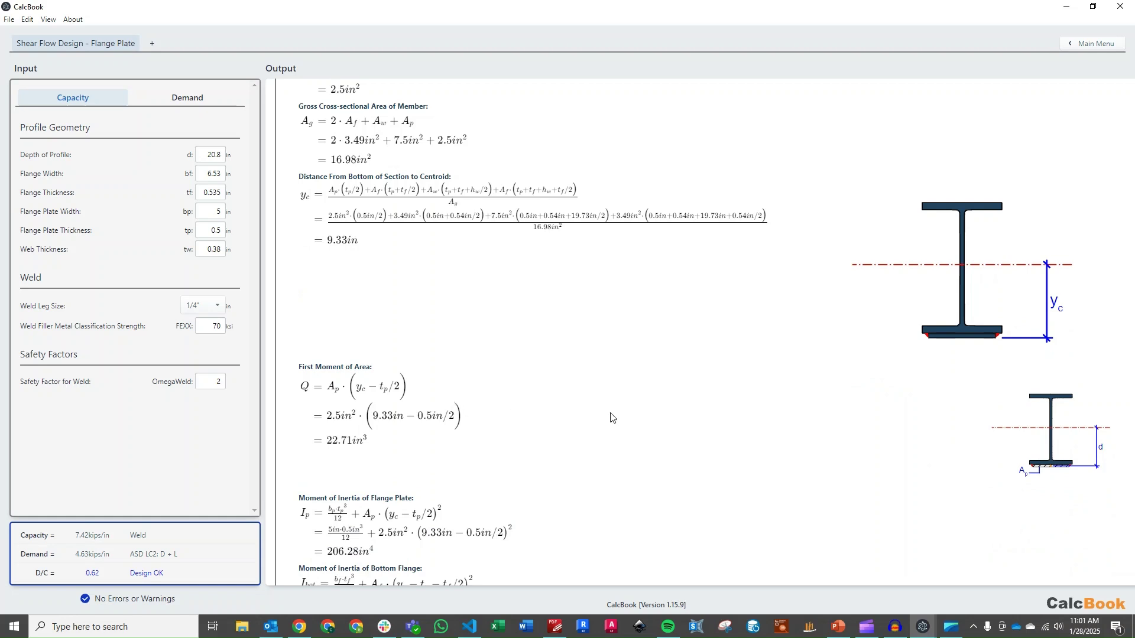
pyautogui.moveTo(1024, 438)
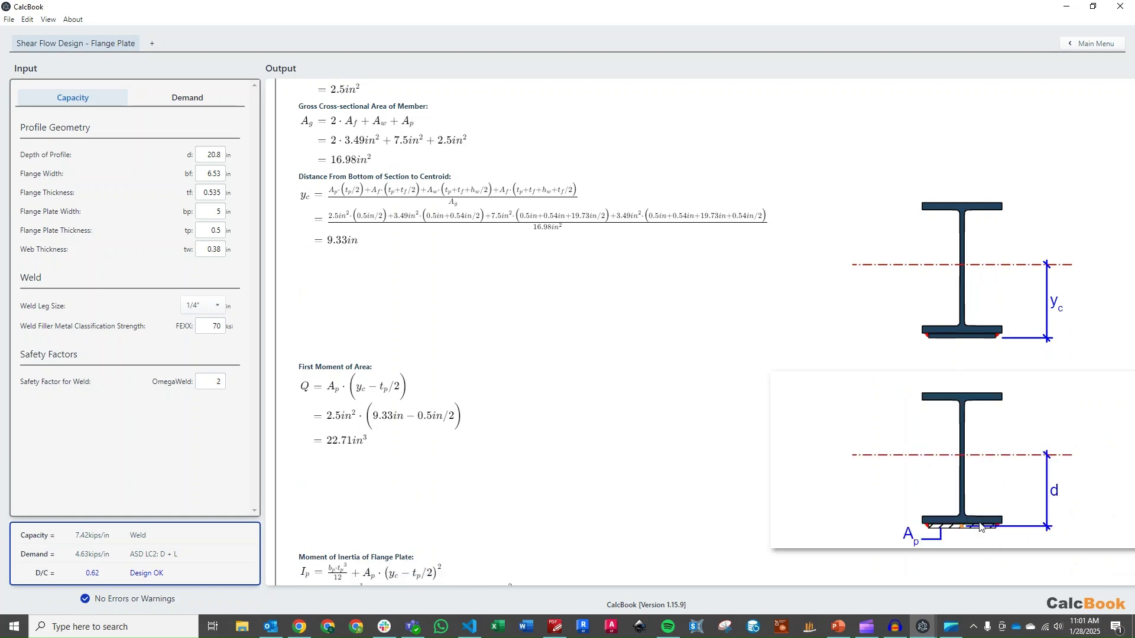
pyautogui.scroll(-1, 982, 527)
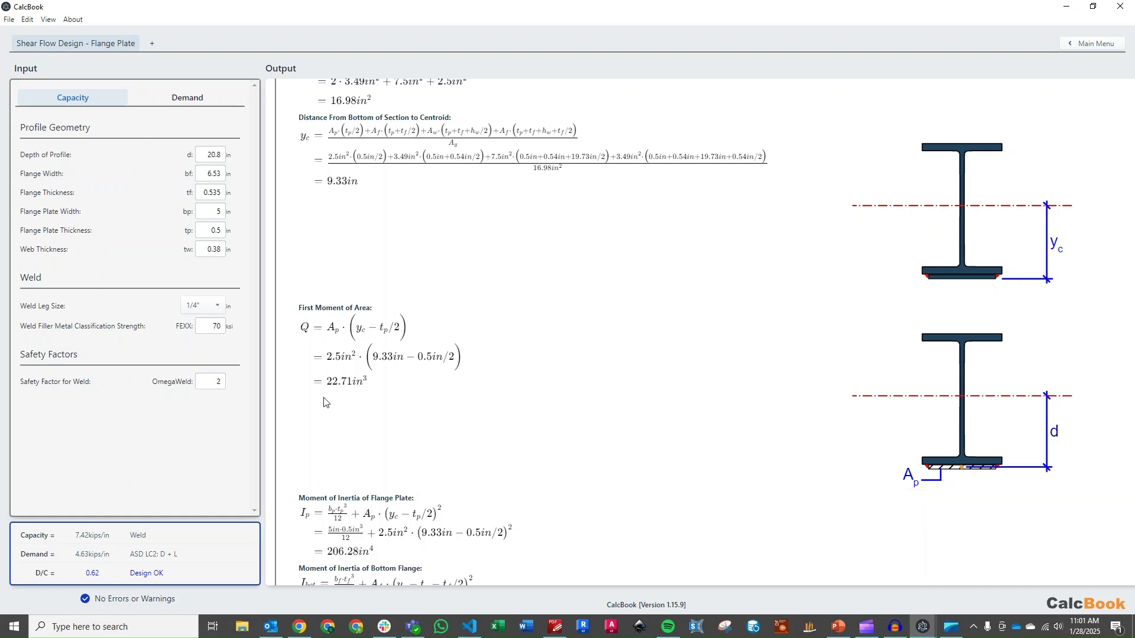
pyautogui.scroll(-1, 346, 376)
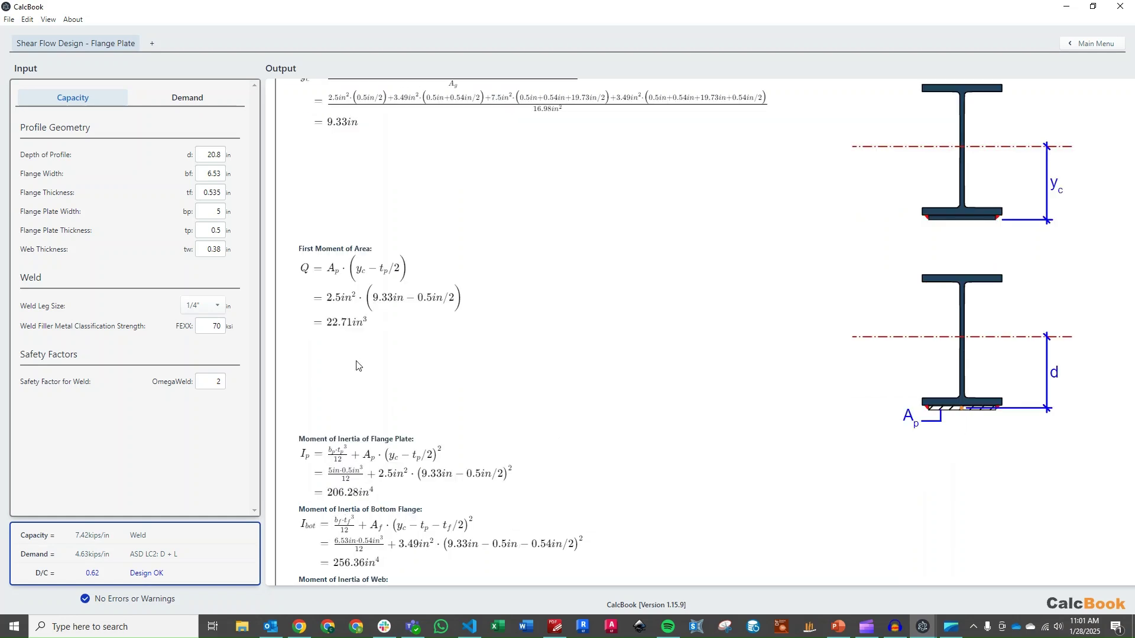
pyautogui.scroll(-2, 413, 324)
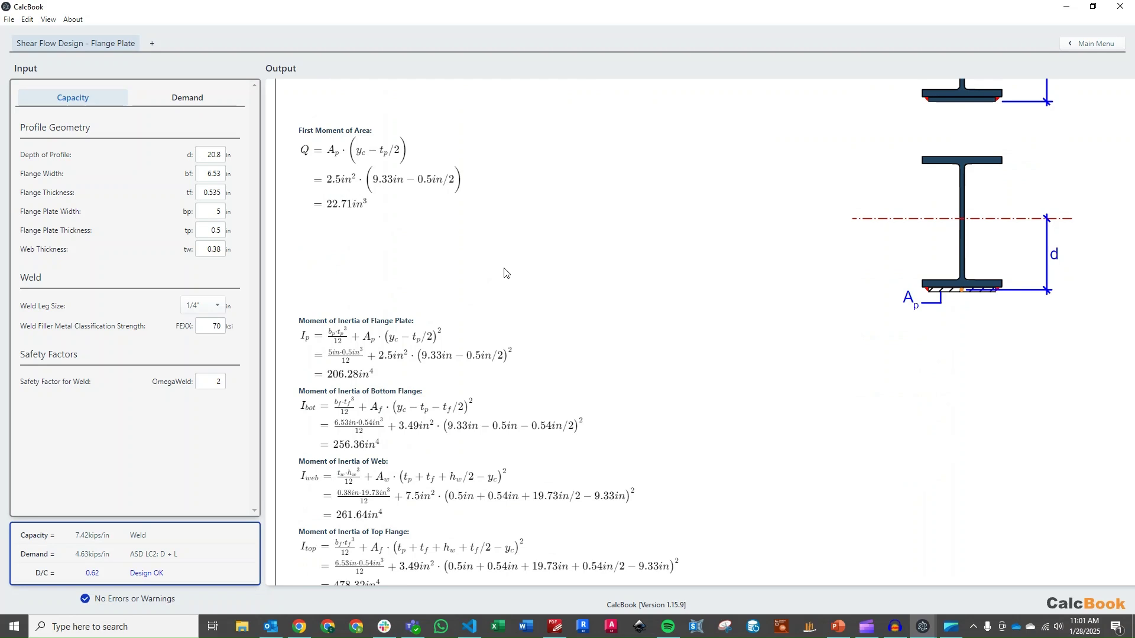
pyautogui.scroll(-1, 506, 272)
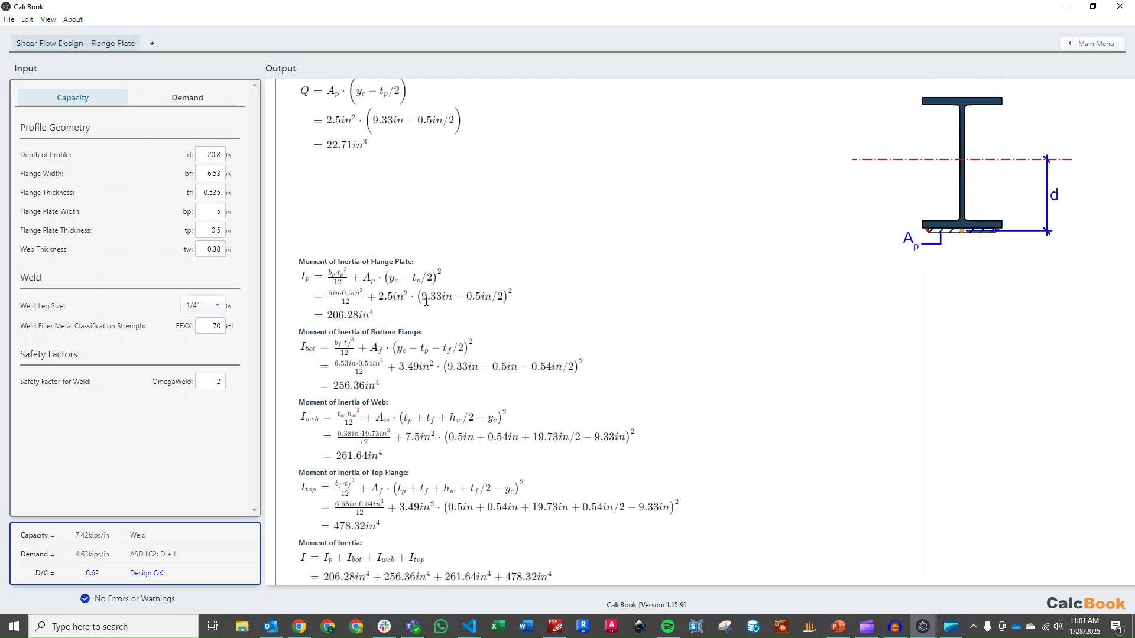
pyautogui.scroll(-1, 426, 292)
pyautogui.scroll(-1, 392, 441)
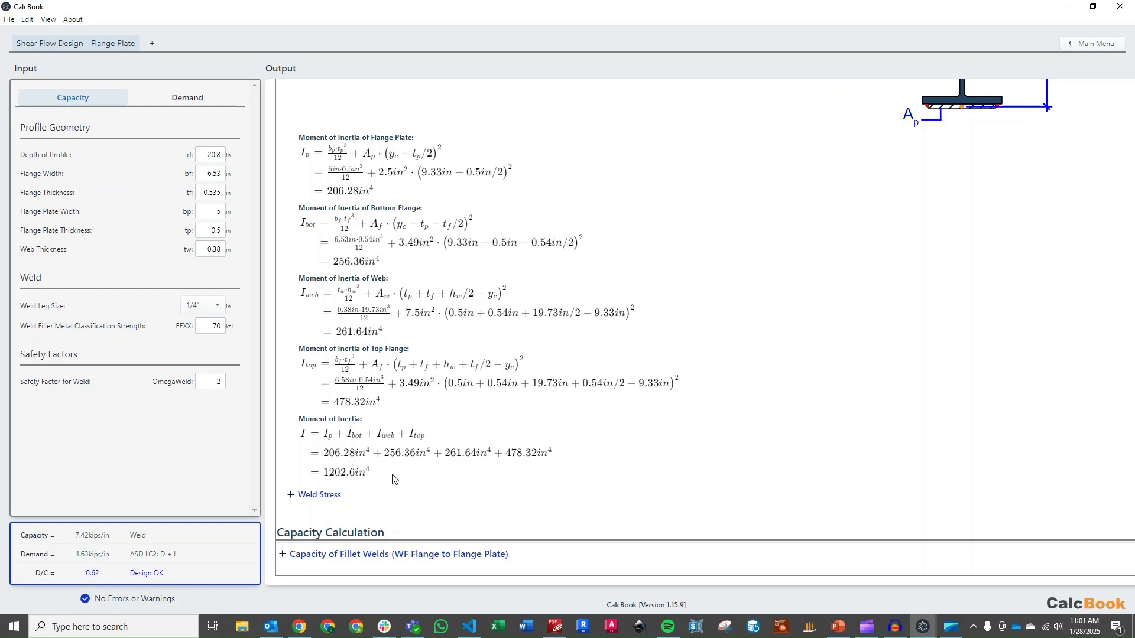
# Step: Expand the Weld Stress section (4.63 kips/in demand) and the Capacity of Fillet Welds section
pyautogui.click(357, 497)
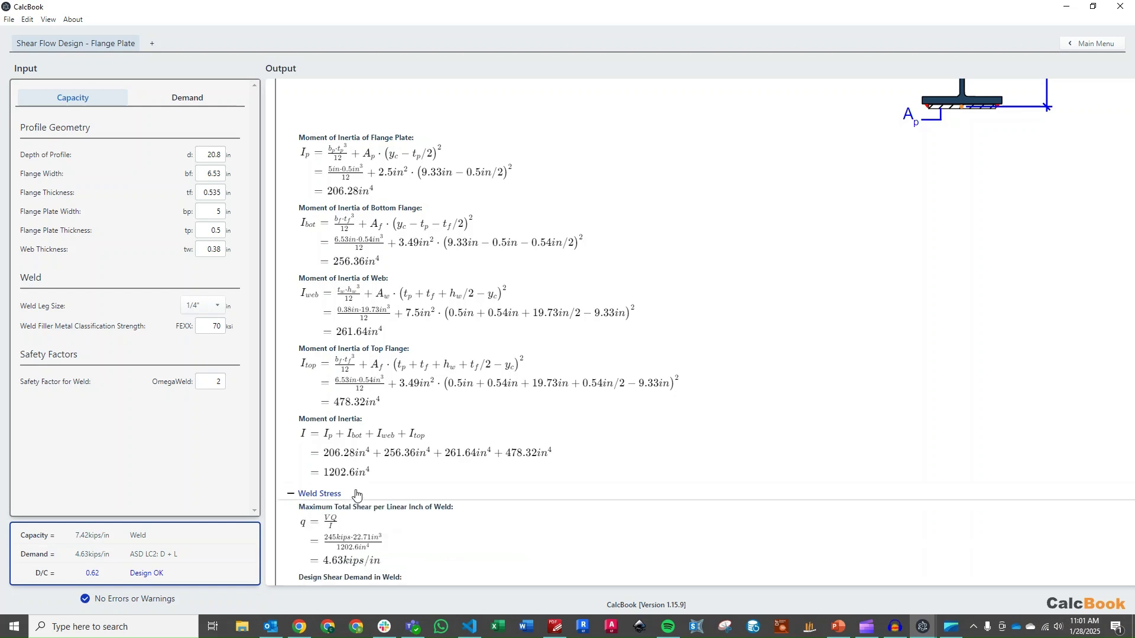
pyautogui.scroll(-2, 707, 219)
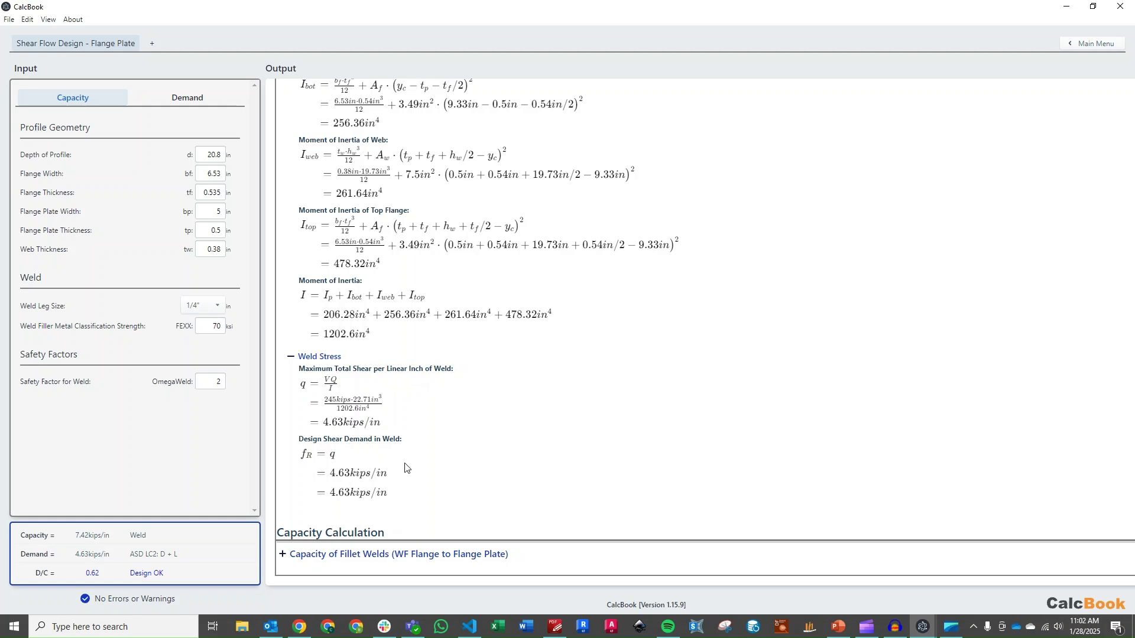
pyautogui.click(427, 550)
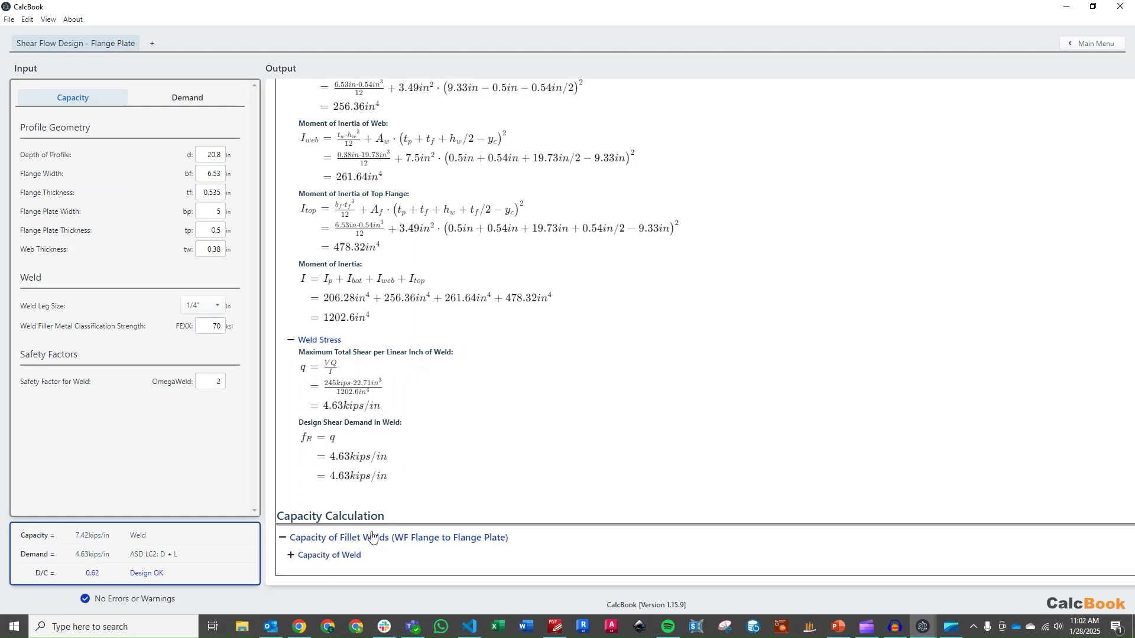
# Step: Expand Capacity of Weld to show the 0.35 in effective area and 7.42 kips/in strength
pyautogui.click(357, 557)
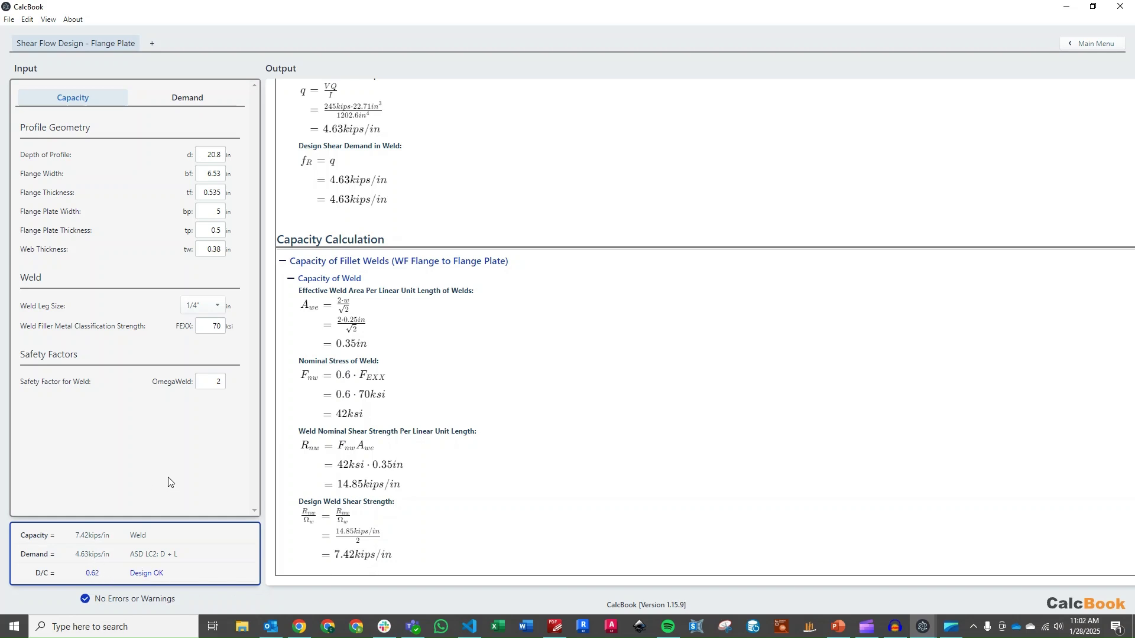
# Step: Try 1/8" and settle on a 3/16" weld leg size, giving D/C 0.83
pyautogui.click(189, 306)
pyautogui.click(205, 354)
pyautogui.click(205, 306)
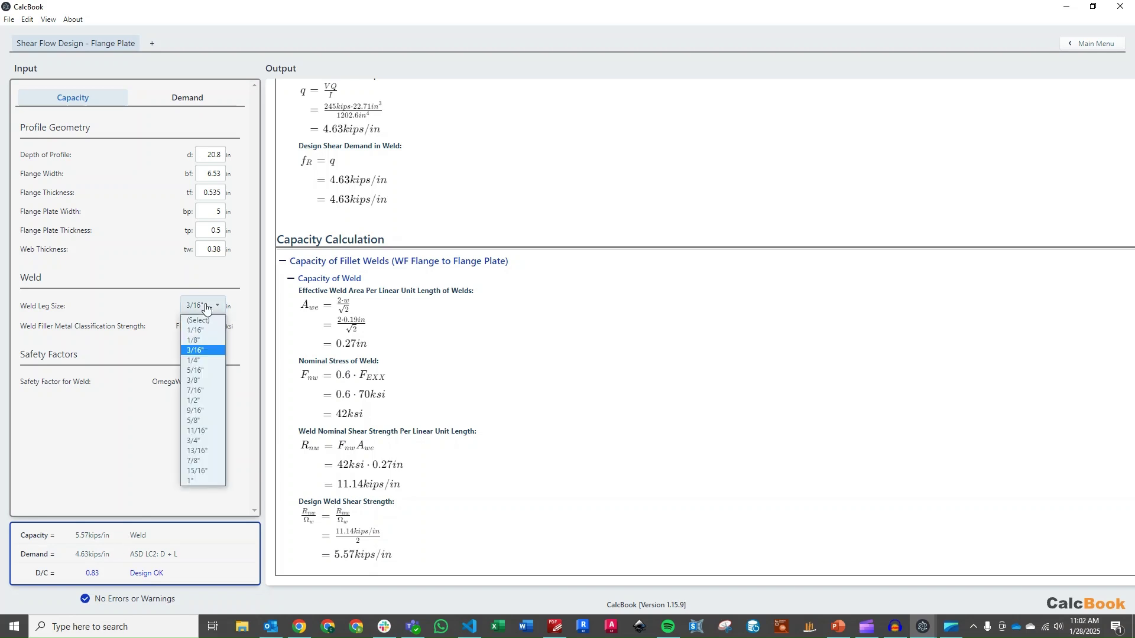
pyautogui.click(203, 341)
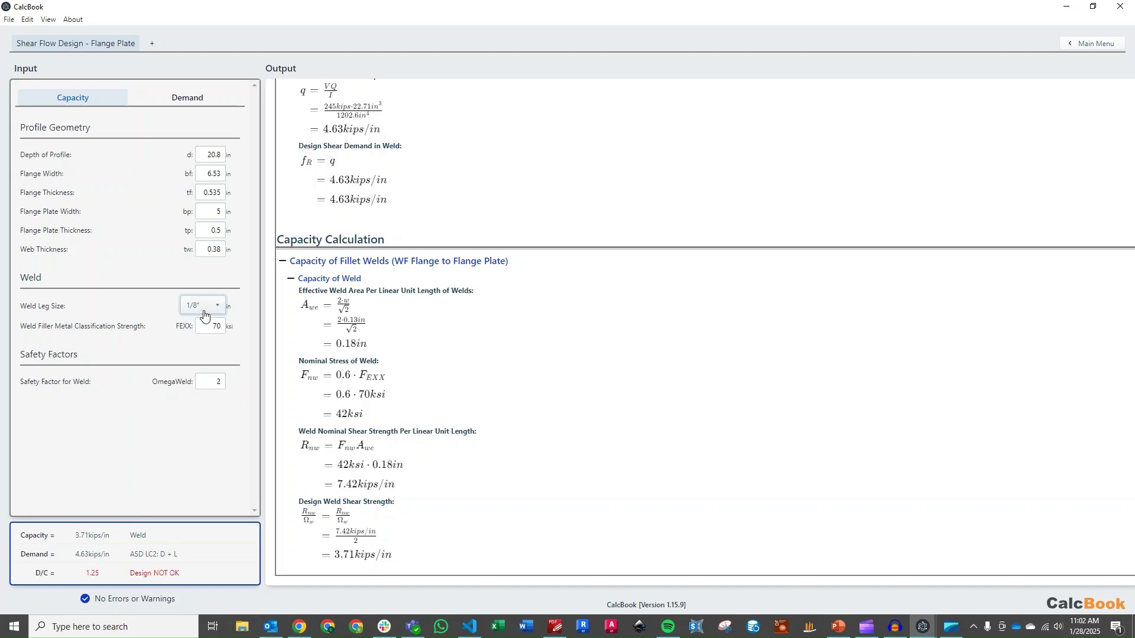
pyautogui.click(204, 315)
pyautogui.click(205, 353)
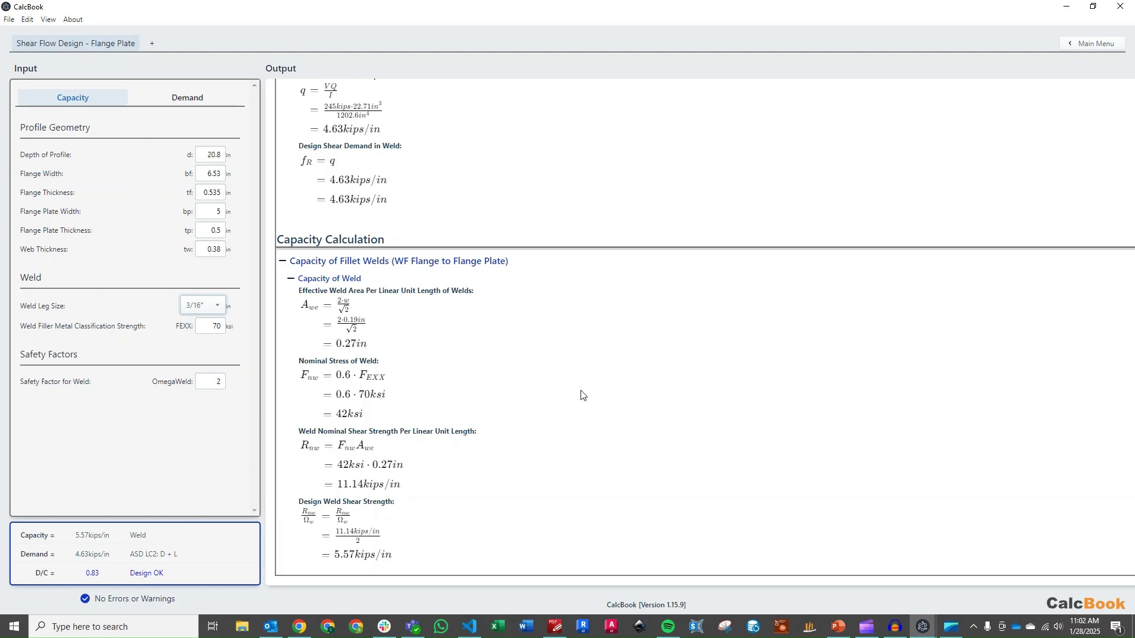
pyautogui.scroll(15, 733, 442)
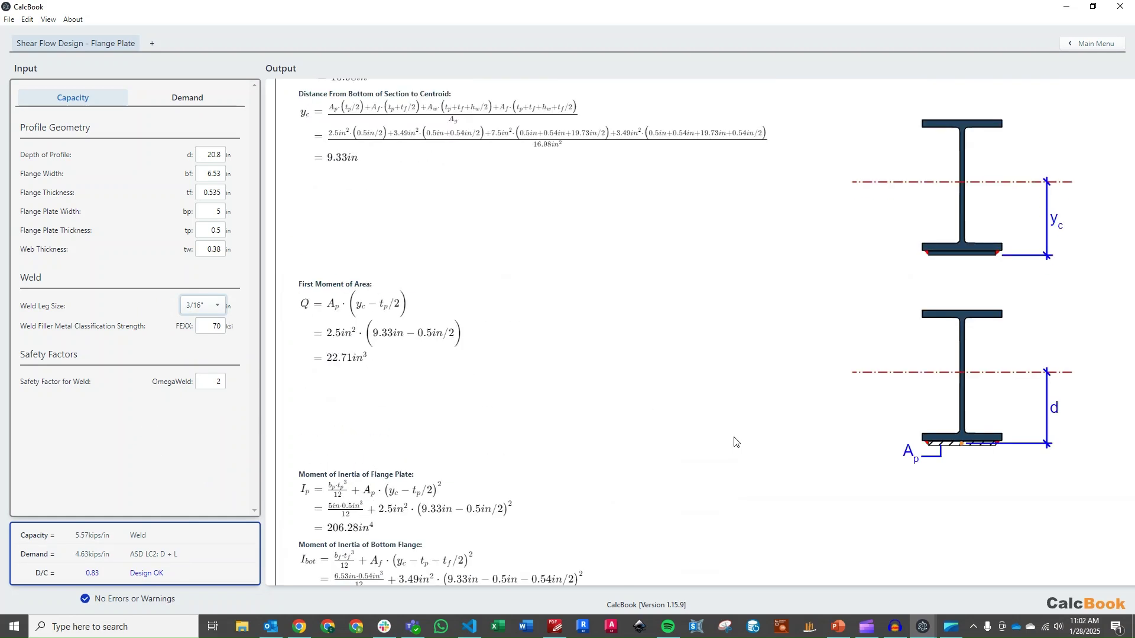
pyautogui.scroll(10, 733, 442)
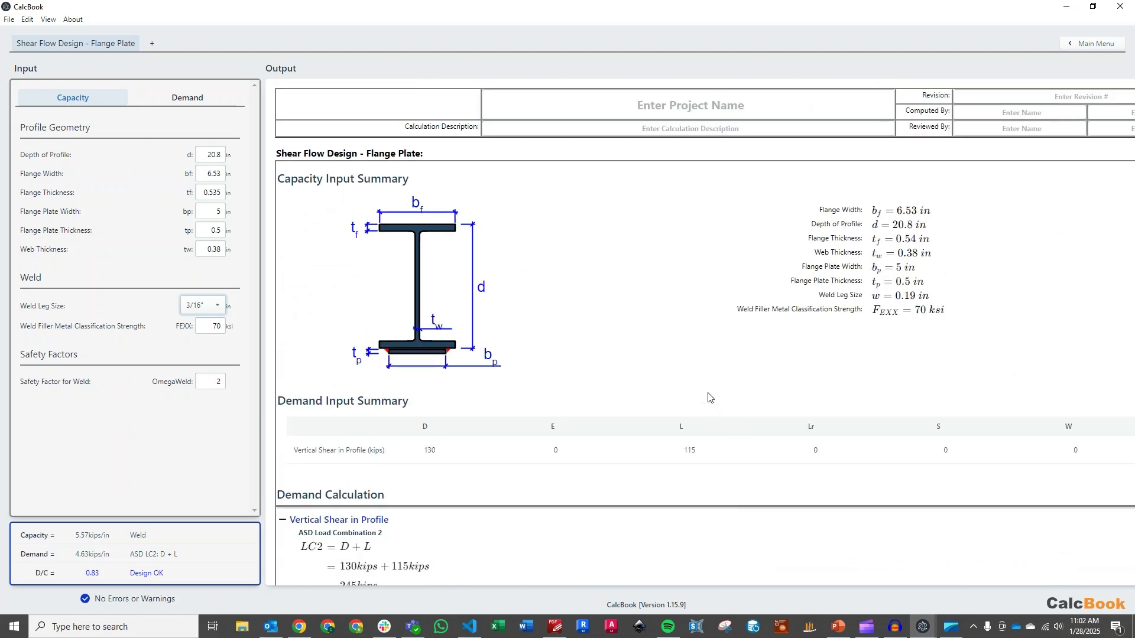